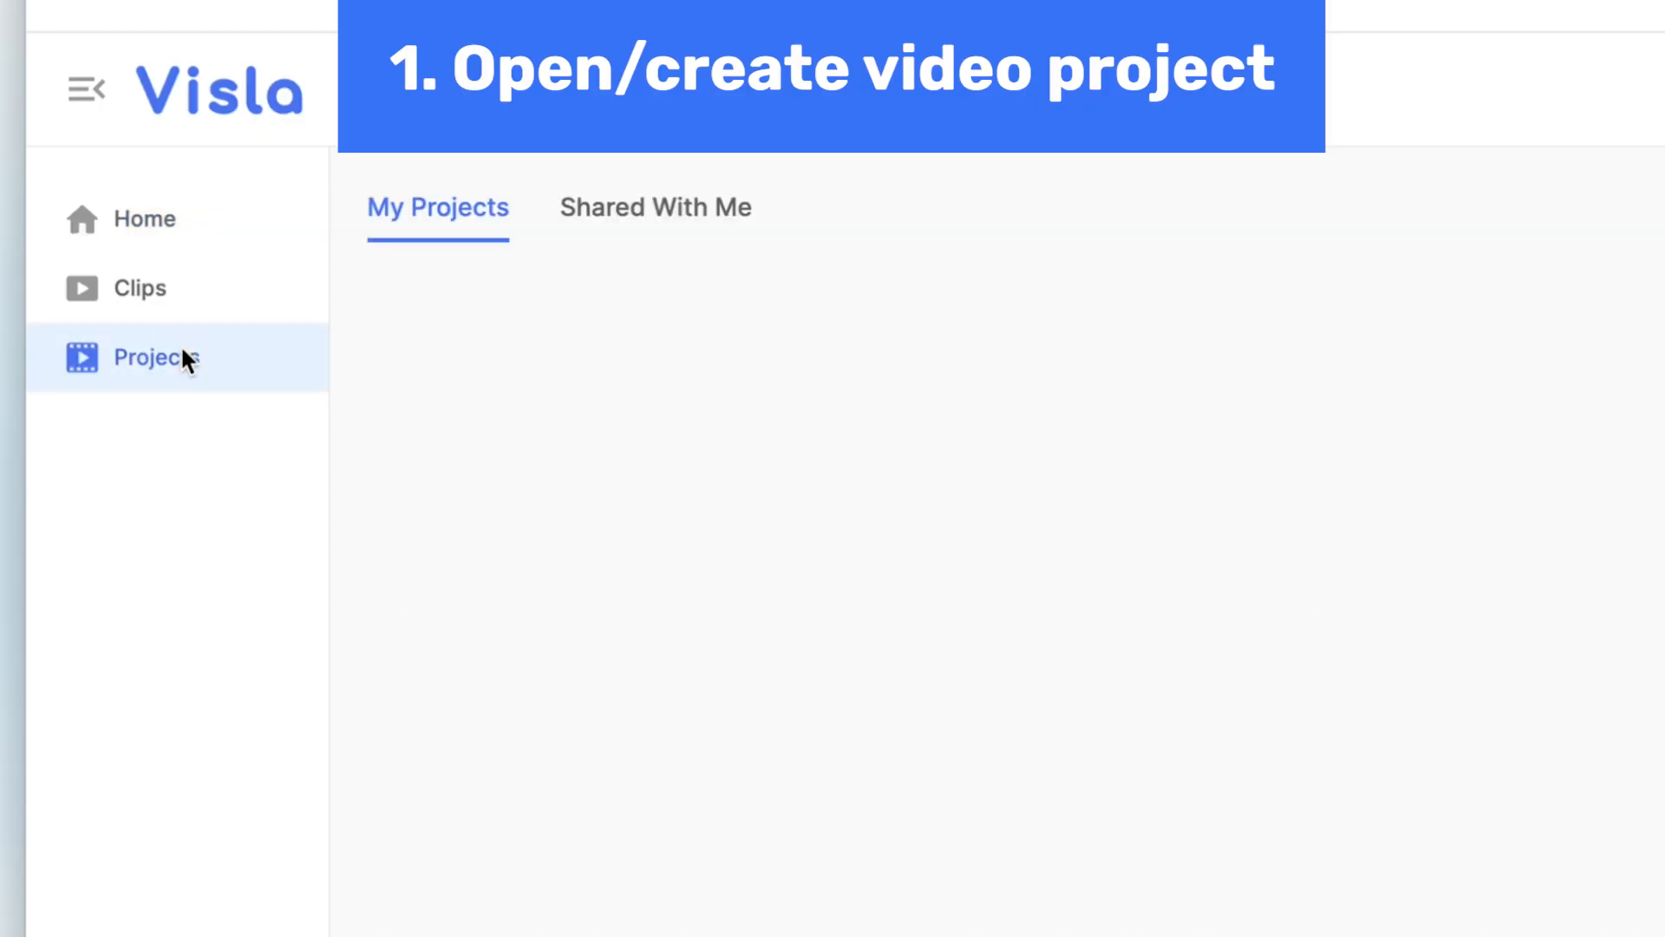
Step: Start the revenue marketing video project from Home via Create Video
{"action": "left_click", "coordinate": [209, 217]}
{"action": "left_click", "coordinate": [1028, 443]}
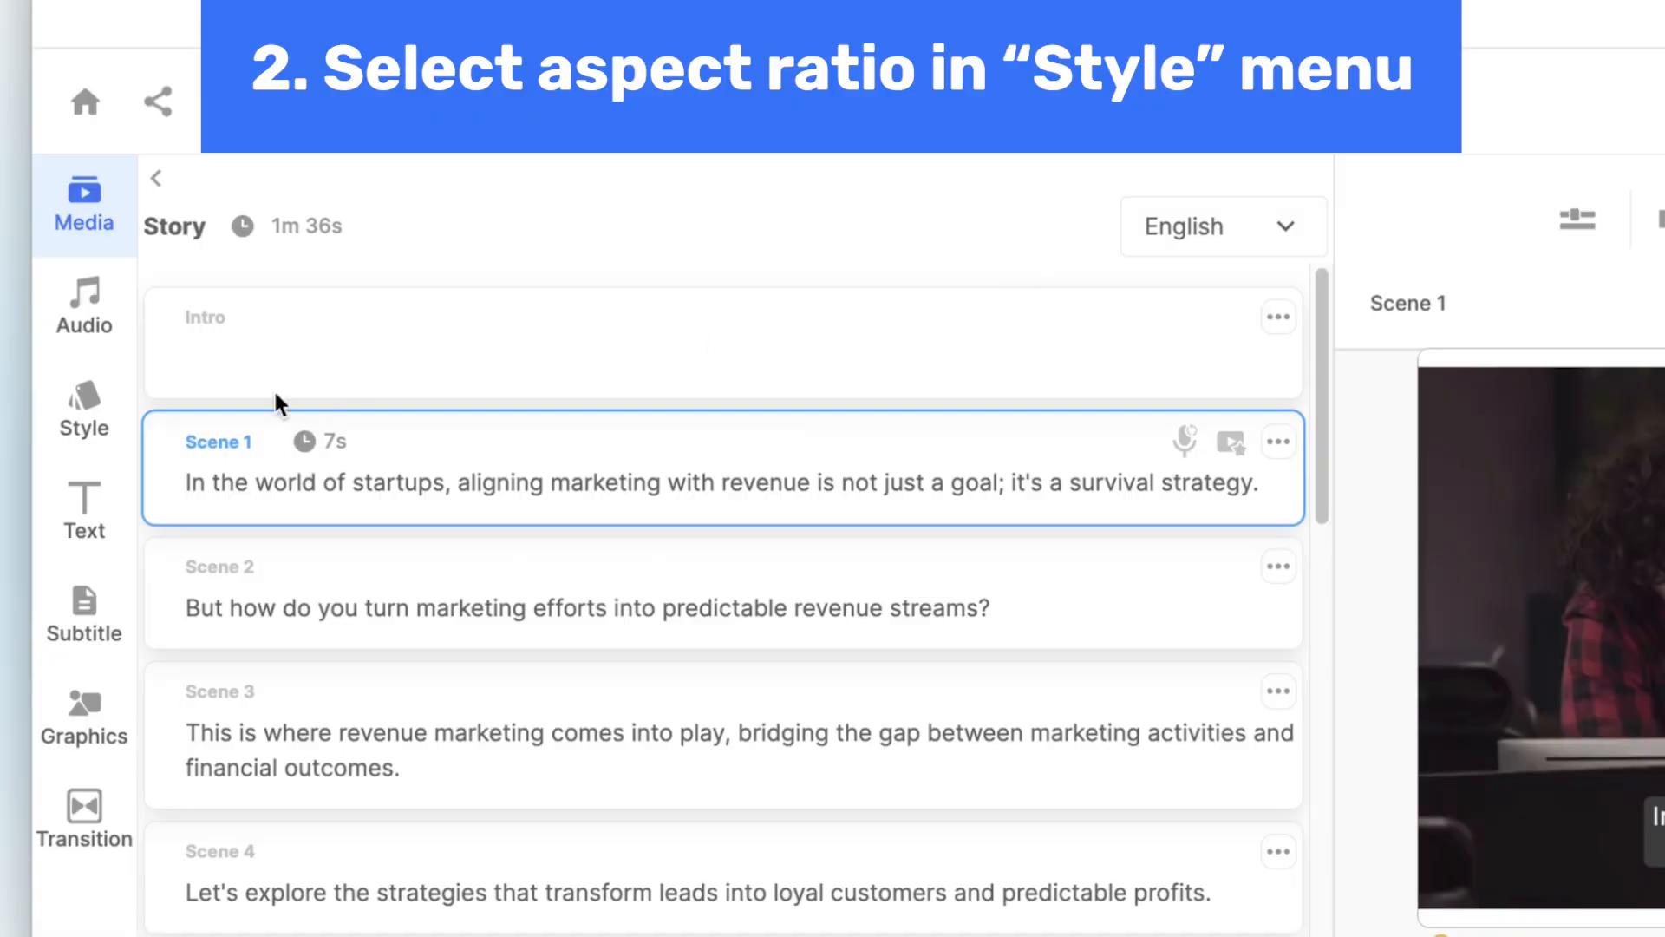
Step: Set the Style panel's Aspect Ratio to Portrait(9:16)
{"action": "left_click", "coordinate": [87, 397]}
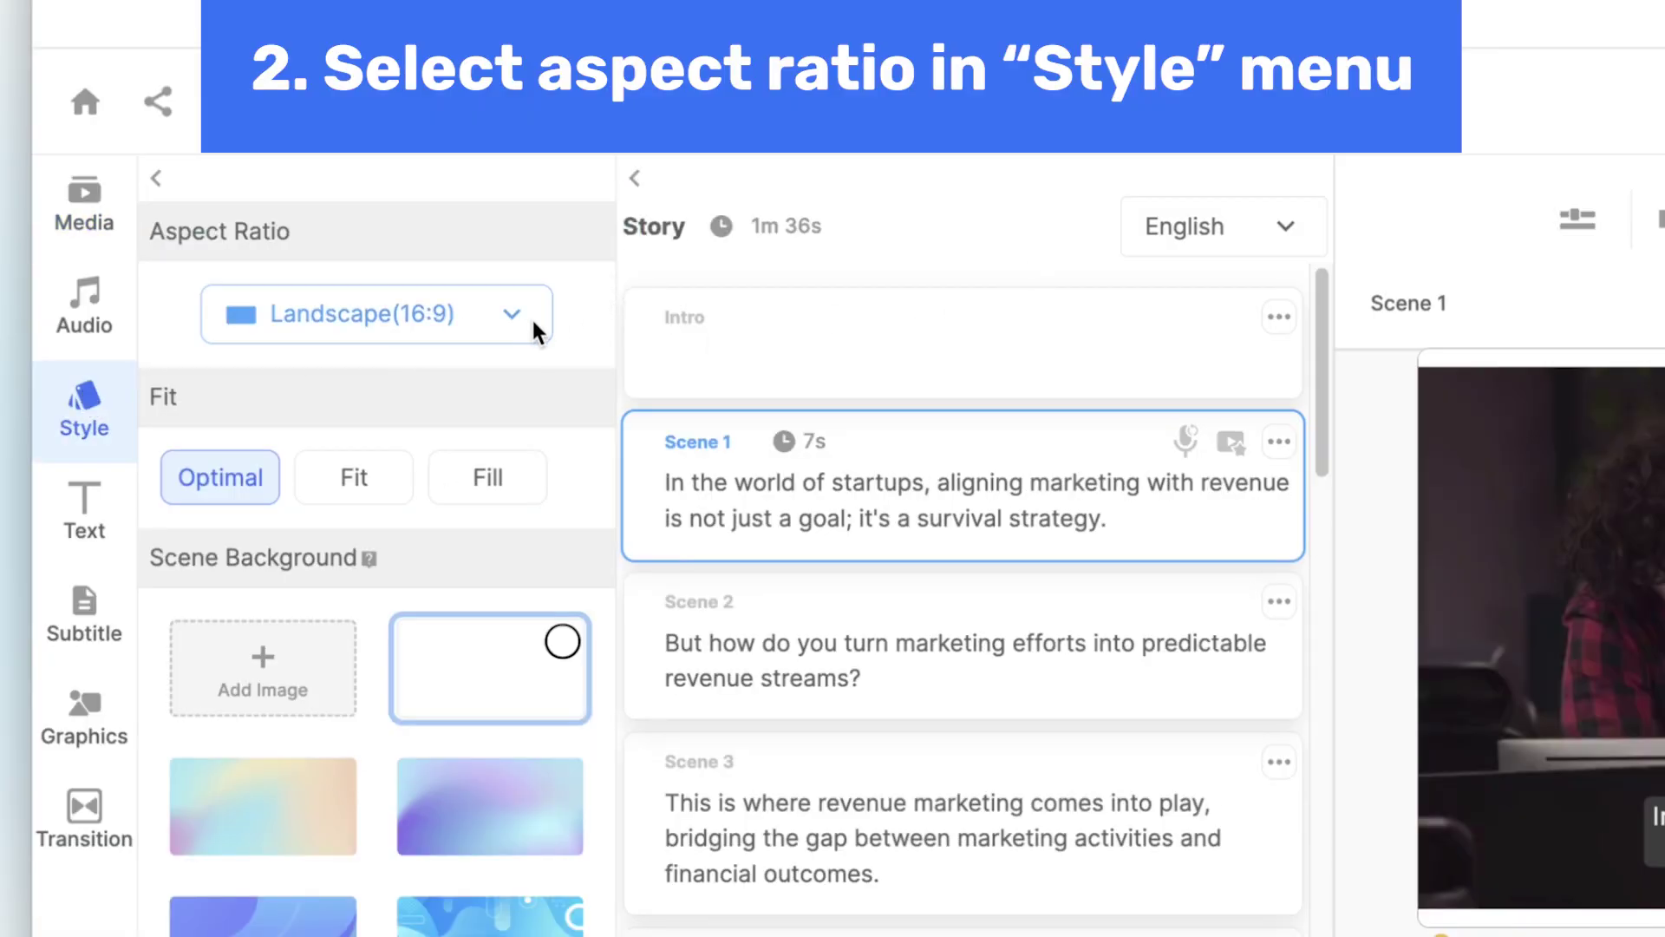
{"action": "left_click", "coordinate": [528, 315]}
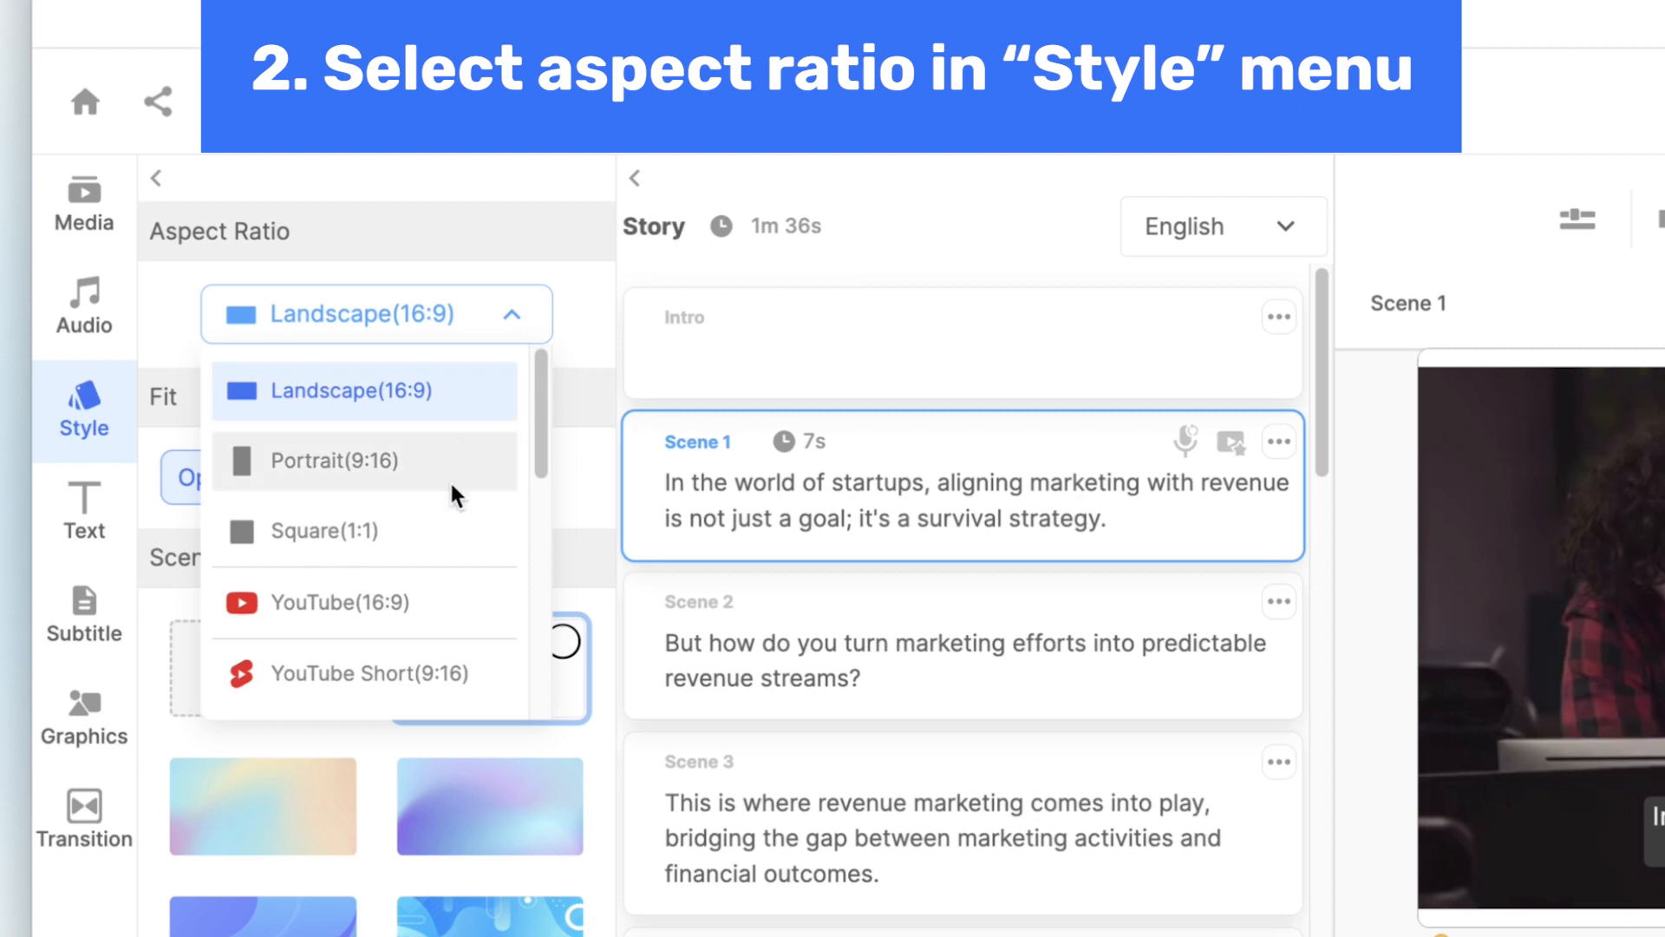
{"action": "scroll", "coordinate": [423, 505], "scroll_direction": "down", "scroll_amount": 1}
{"action": "scroll", "coordinate": [423, 506], "scroll_direction": "down", "scroll_amount": 1}
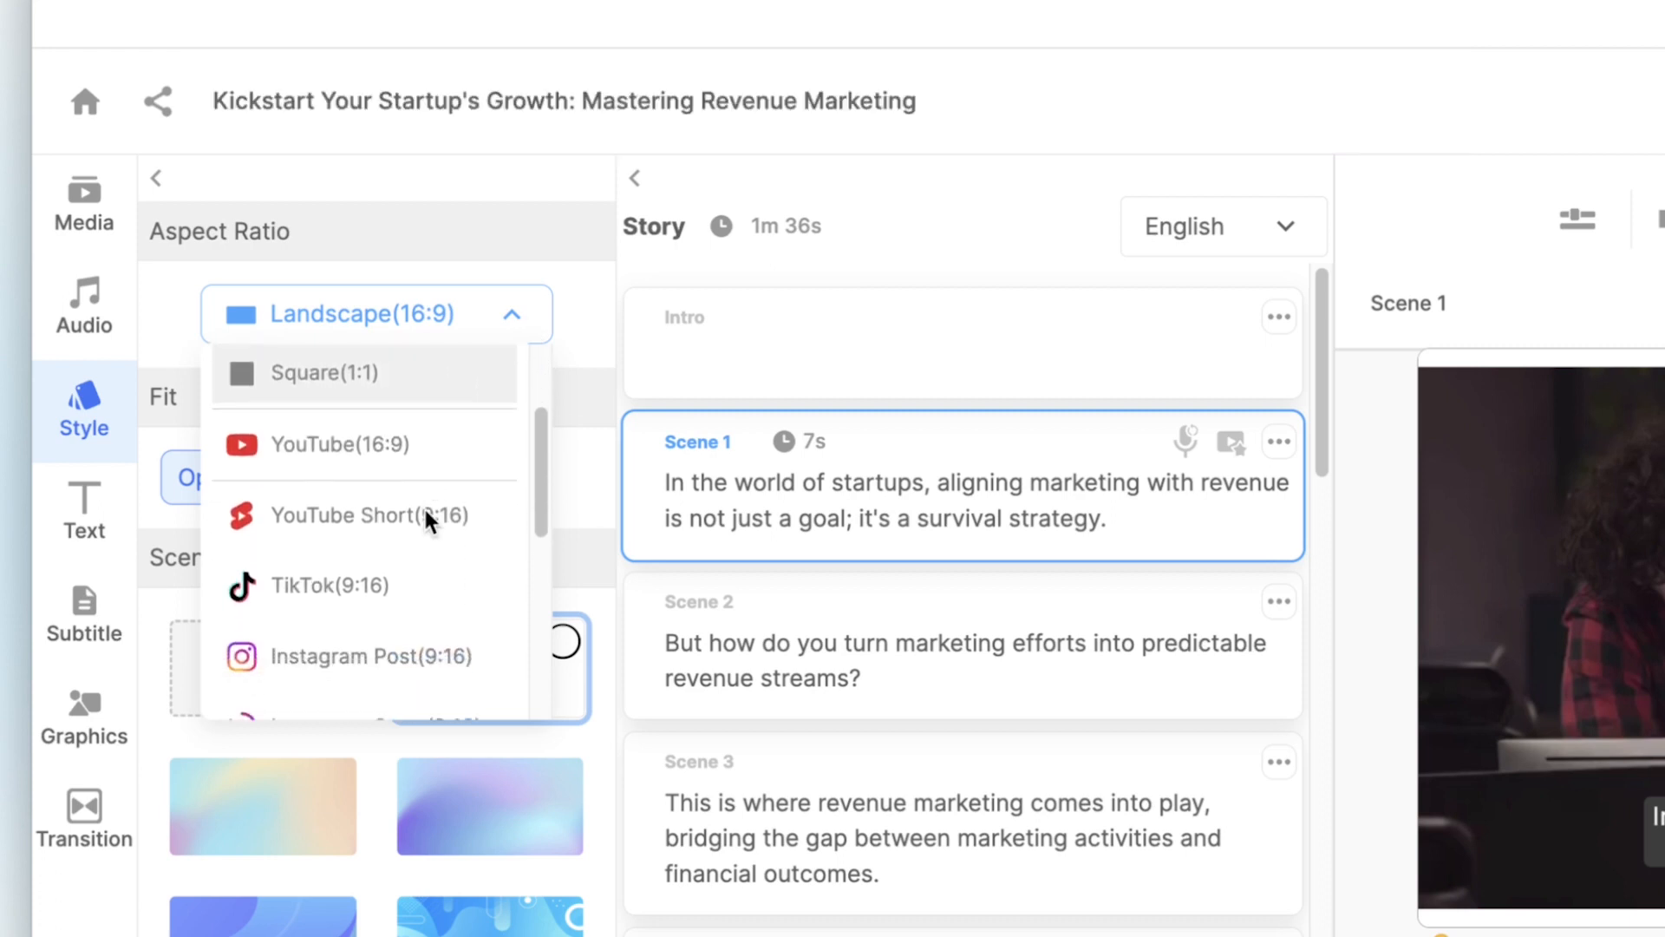
{"action": "scroll", "coordinate": [423, 507], "scroll_direction": "down", "scroll_amount": 1}
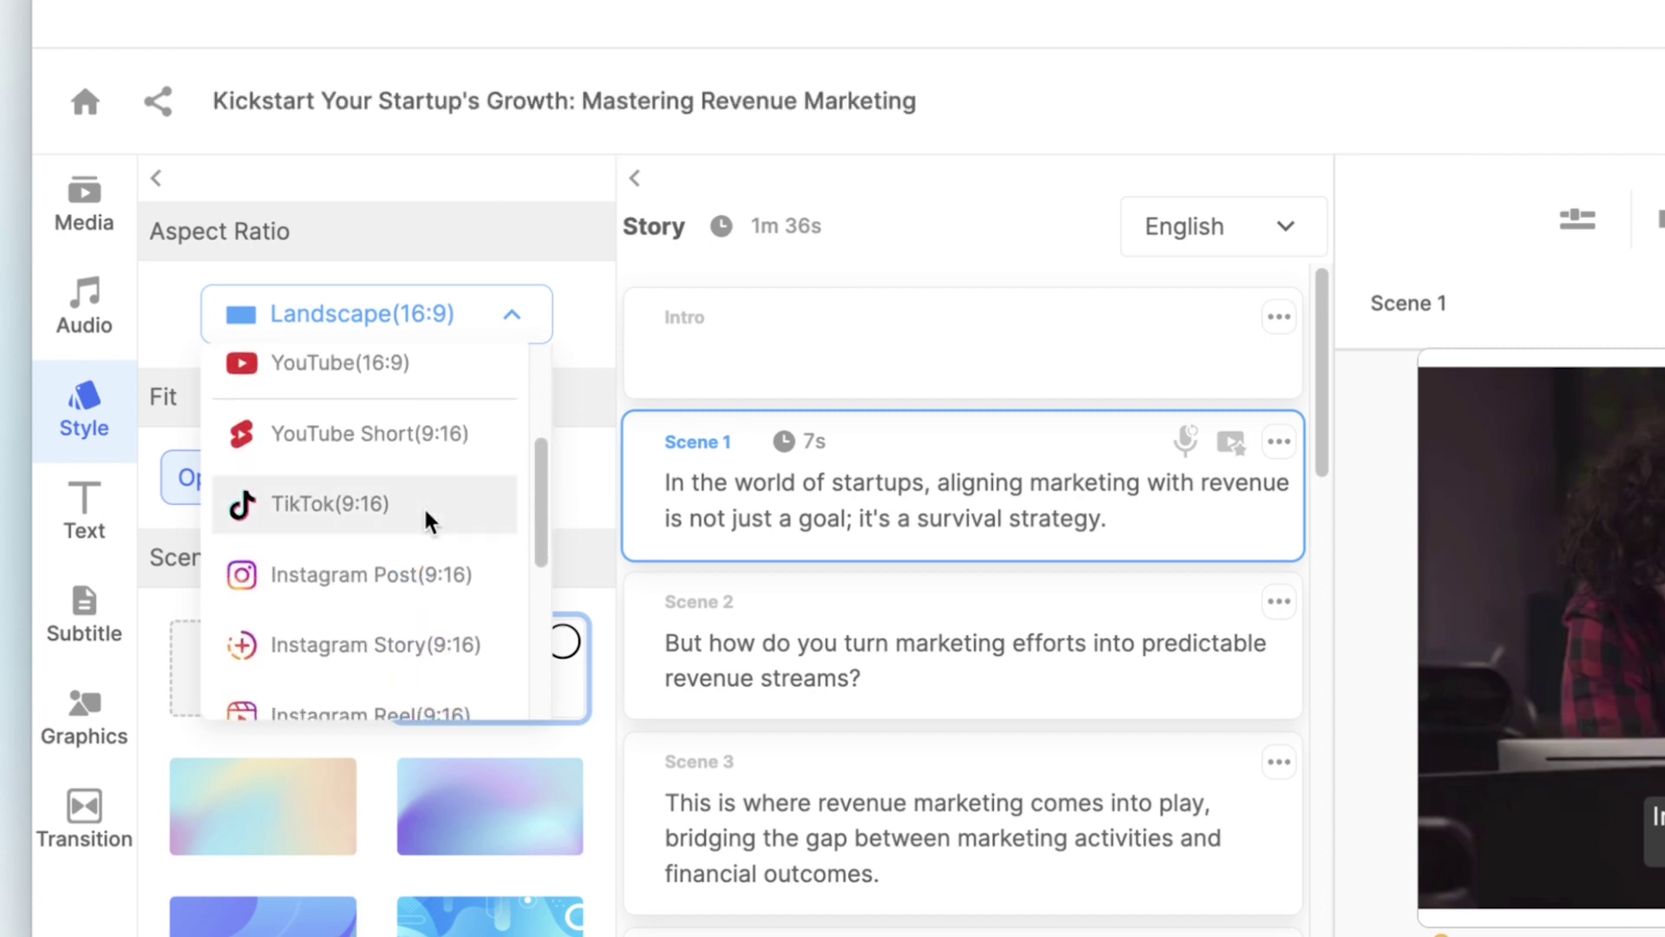
{"action": "scroll", "coordinate": [423, 507], "scroll_direction": "up", "scroll_amount": 3}
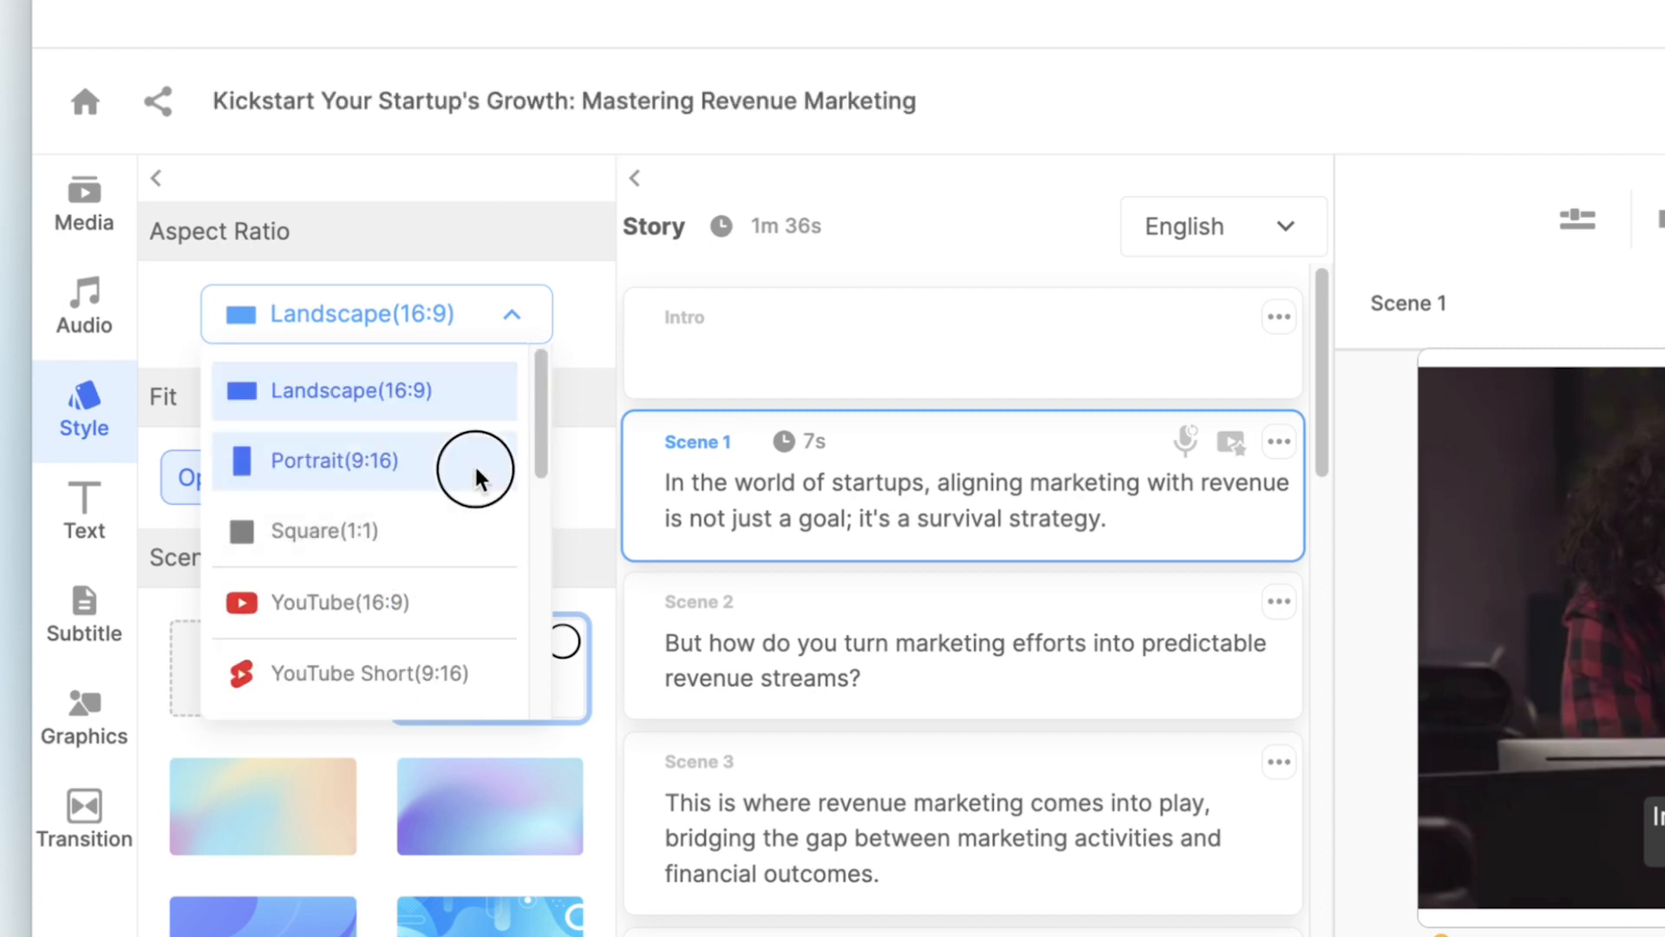
{"action": "left_click", "coordinate": [474, 463]}
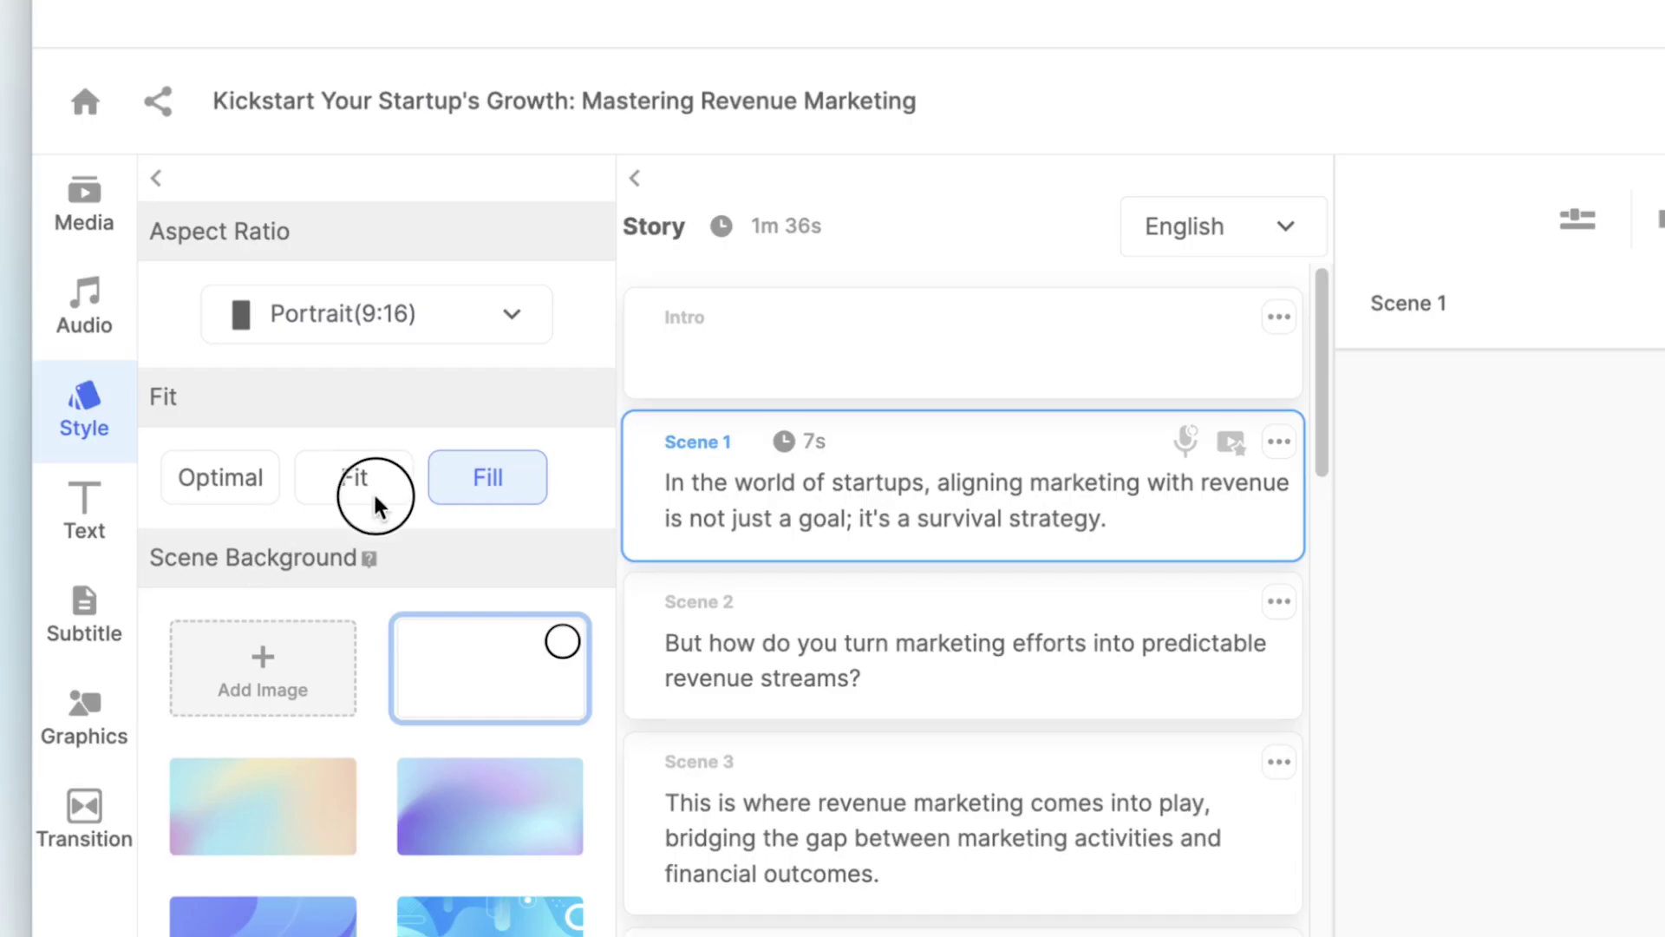
Step: Compare Fit and Optimal footage options, ending on Fit to keep the clip uncropped
{"action": "left_click", "coordinate": [354, 477]}
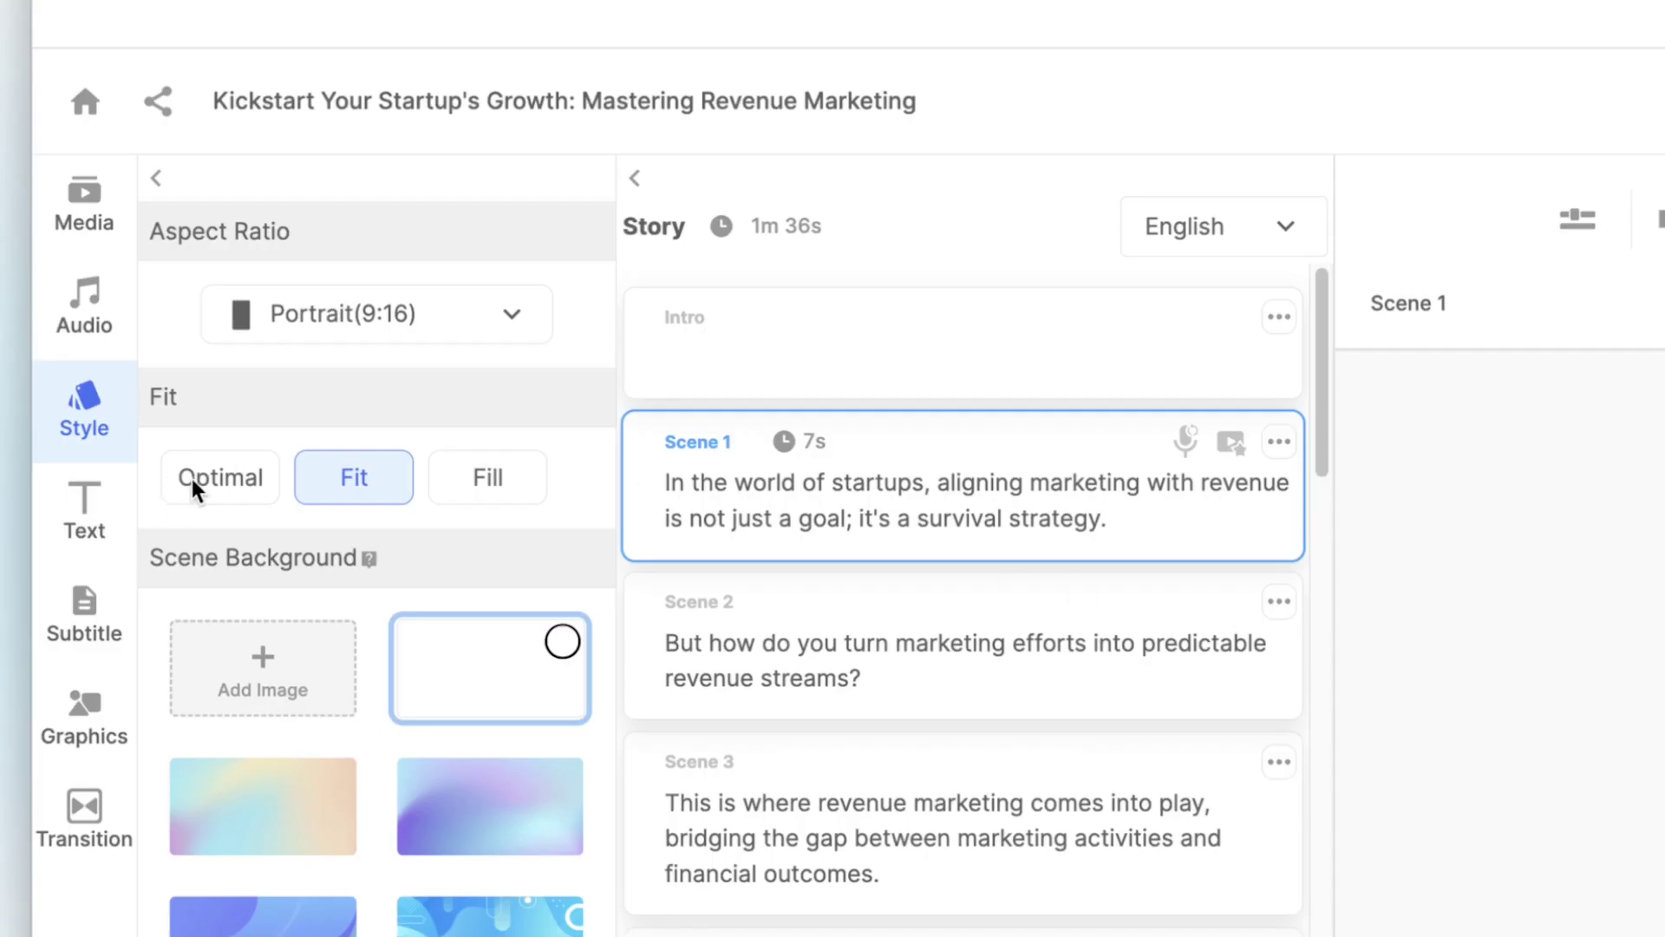
{"action": "left_click", "coordinate": [190, 475]}
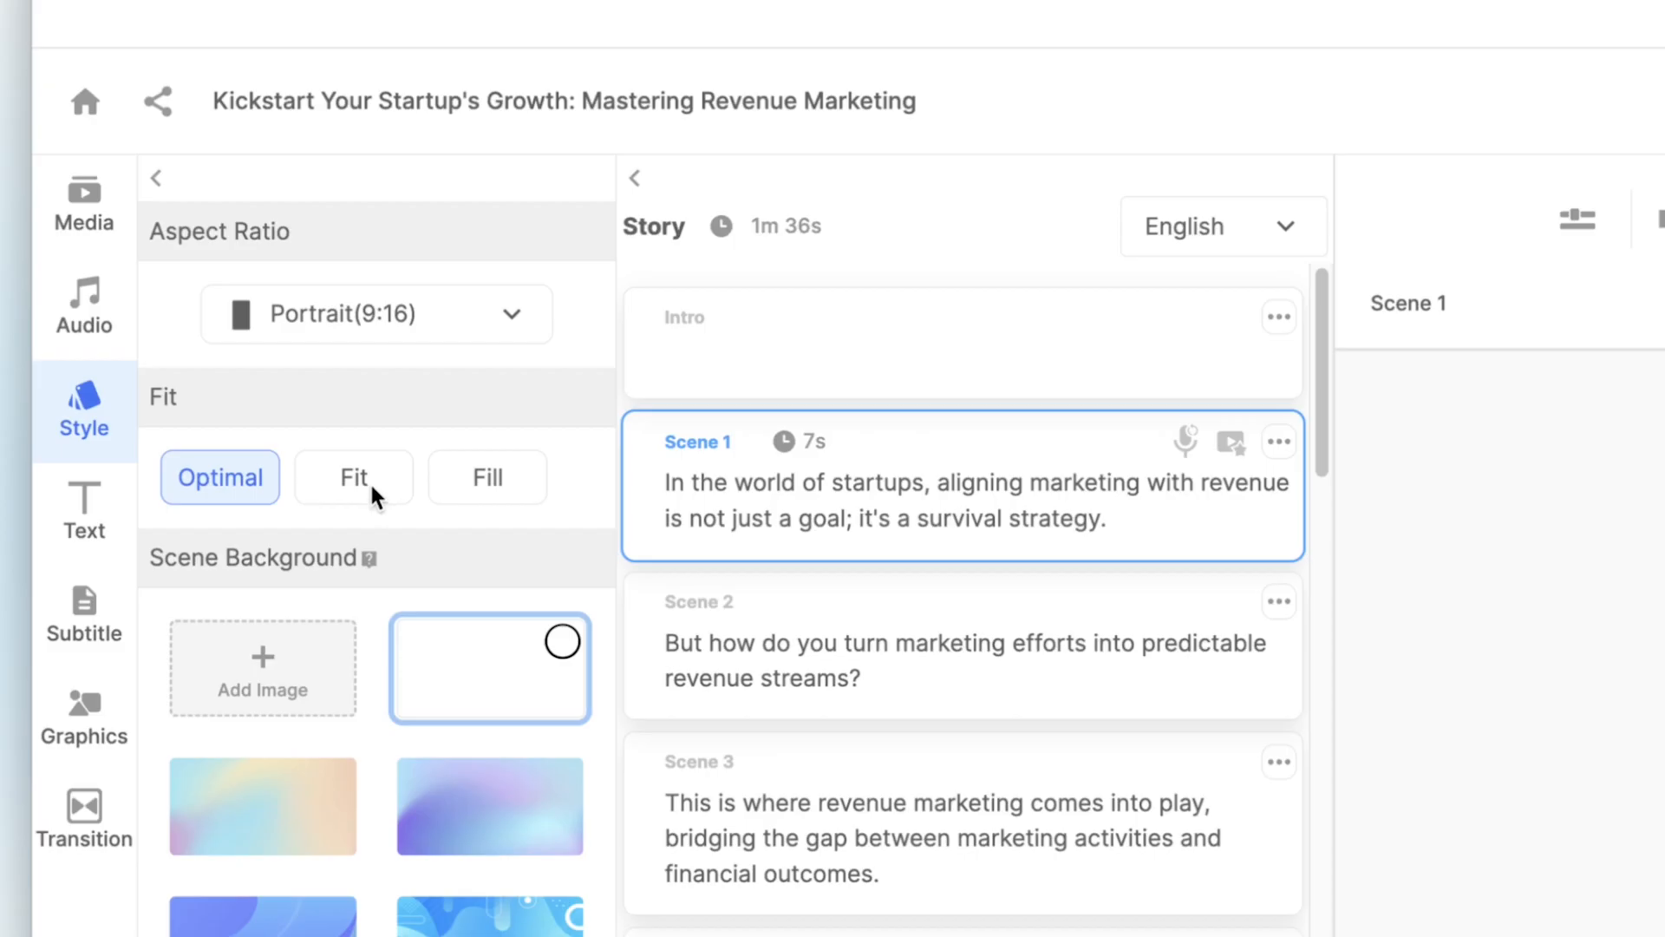
{"action": "left_click", "coordinate": [370, 482]}
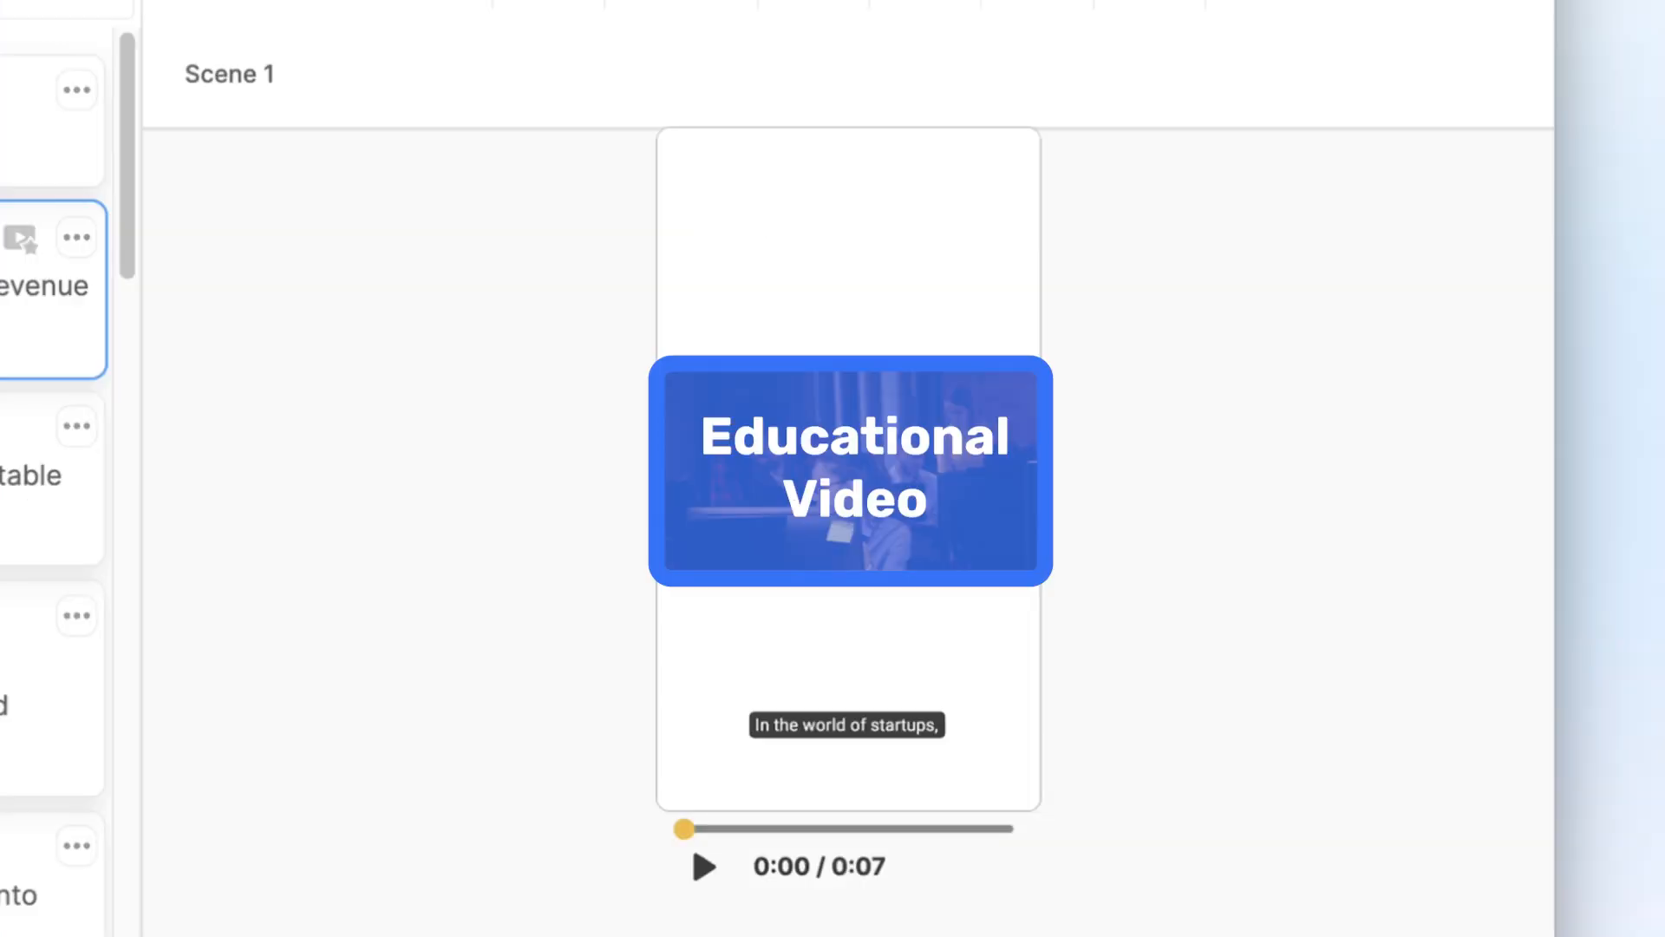
Step: Play the Scene 1 portrait preview and pause it partway through
{"action": "left_click", "coordinate": [704, 868]}
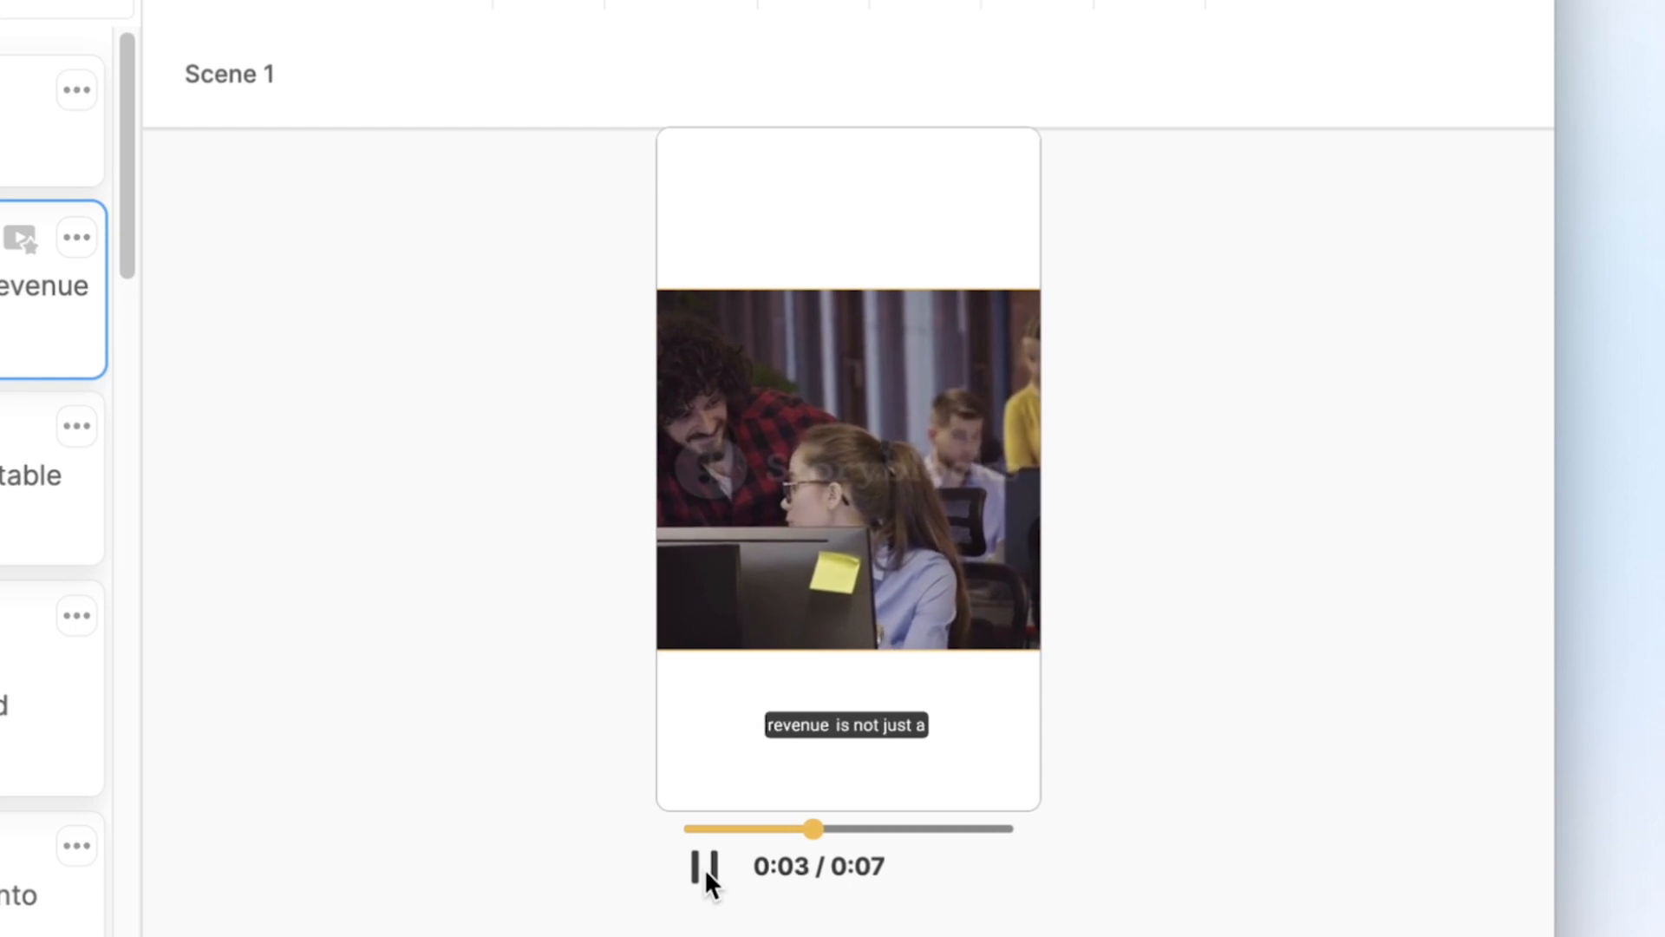
{"action": "left_click", "coordinate": [704, 868]}
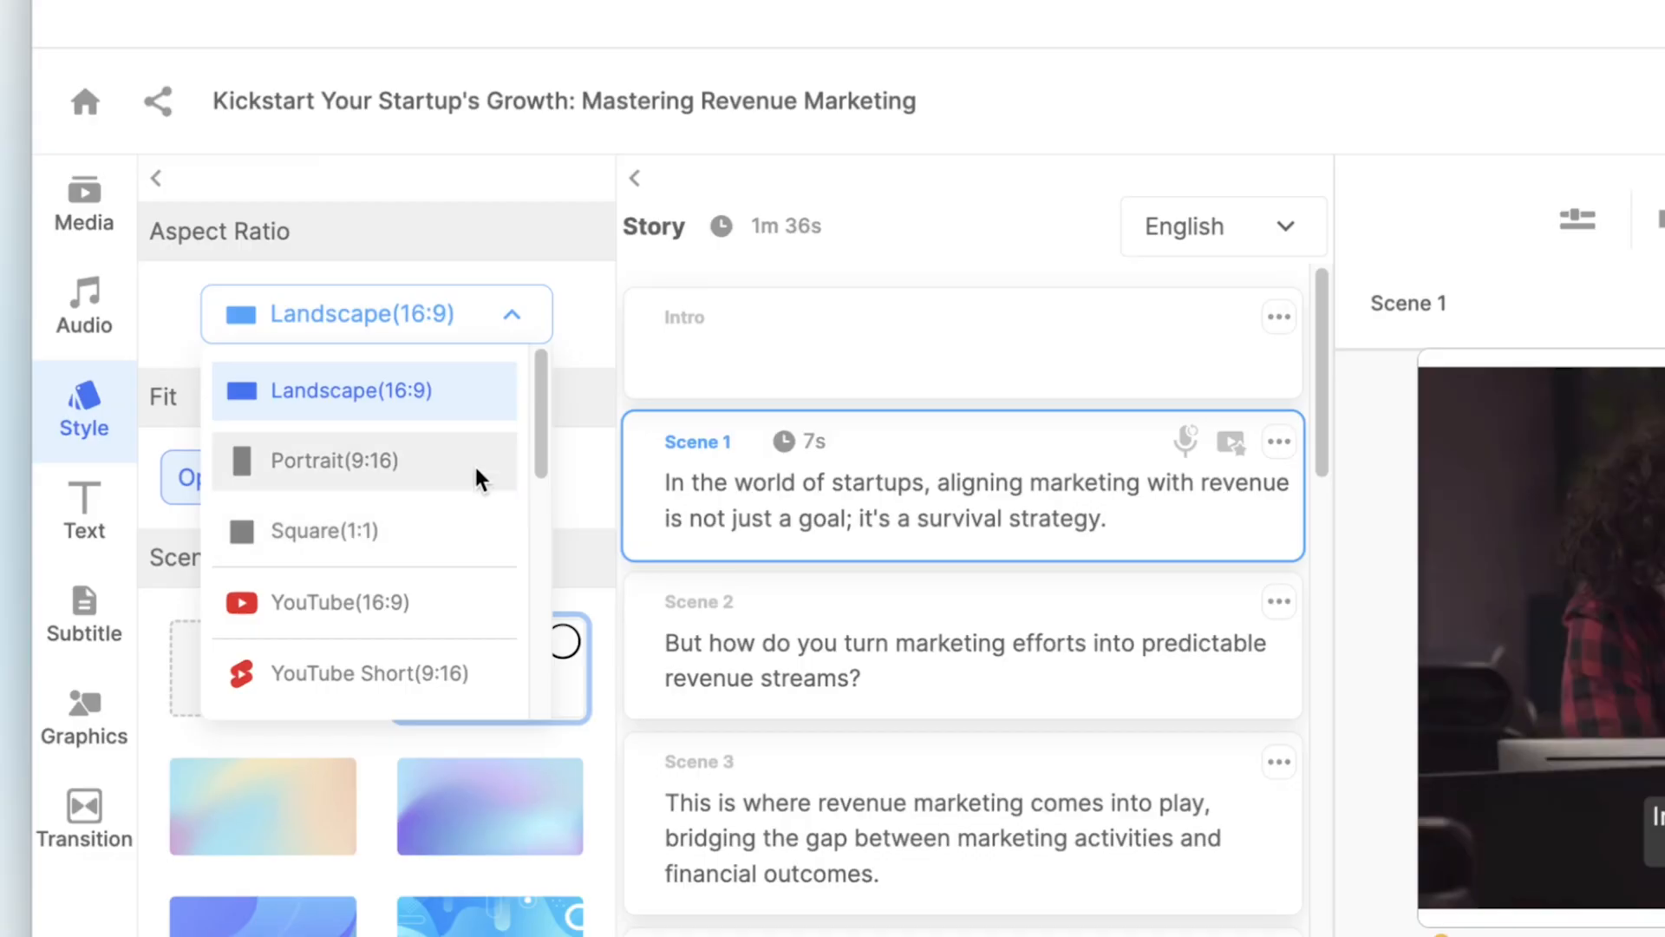
Step: Choose Portrait(9:16) again and set the footage to Fill the frame
{"action": "left_click", "coordinate": [477, 466]}
{"action": "left_click", "coordinate": [484, 476]}
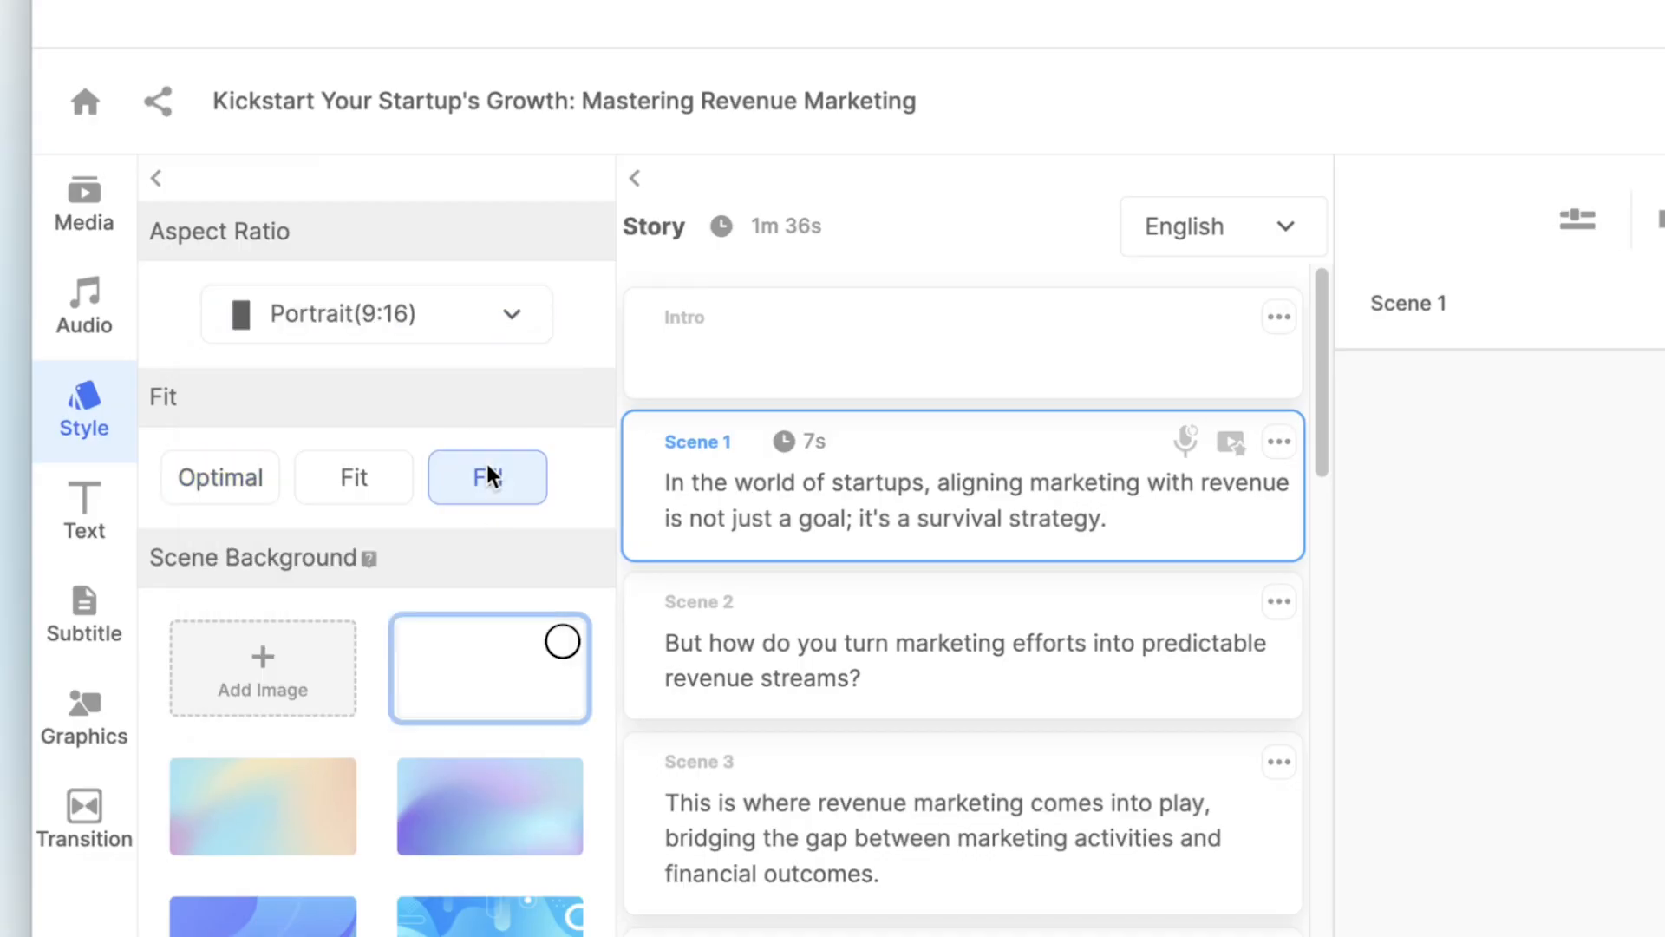